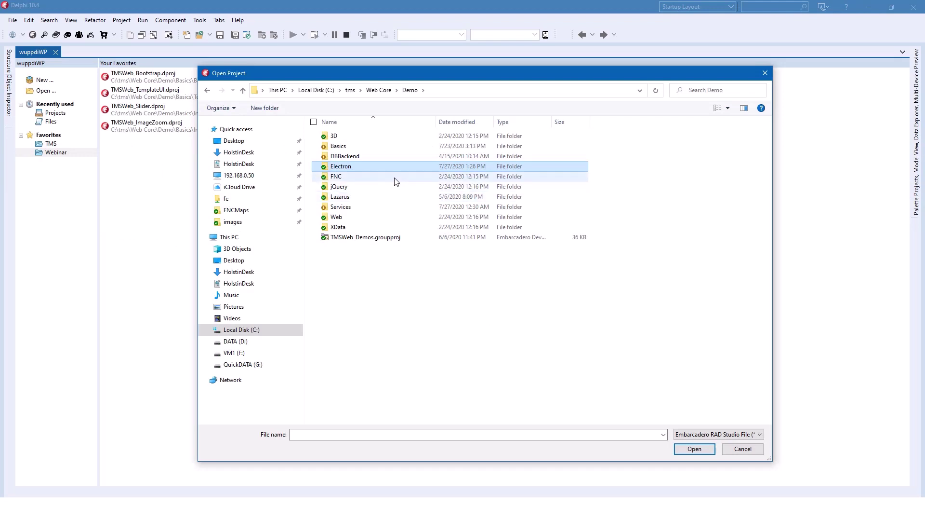
# Browse Electron > MySQL > TodoList and open TMSWeb_ElectronMySQLTodoList.dpr
pyautogui.doubleClick(345, 167)
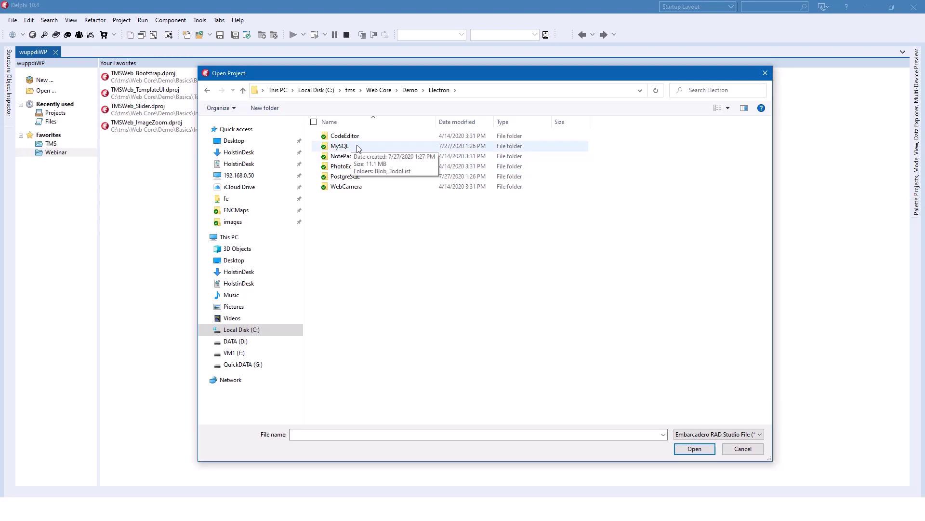
pyautogui.click(370, 178)
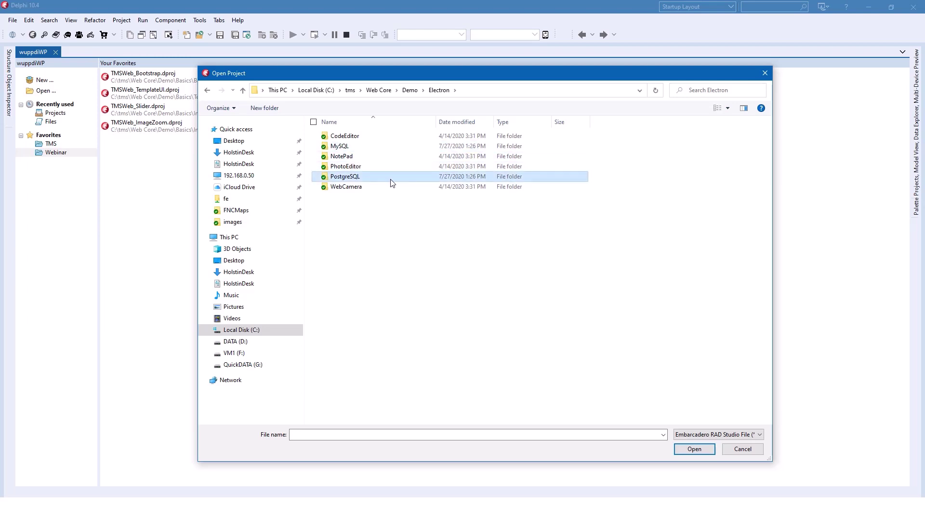
pyautogui.doubleClick(350, 150)
pyautogui.doubleClick(342, 146)
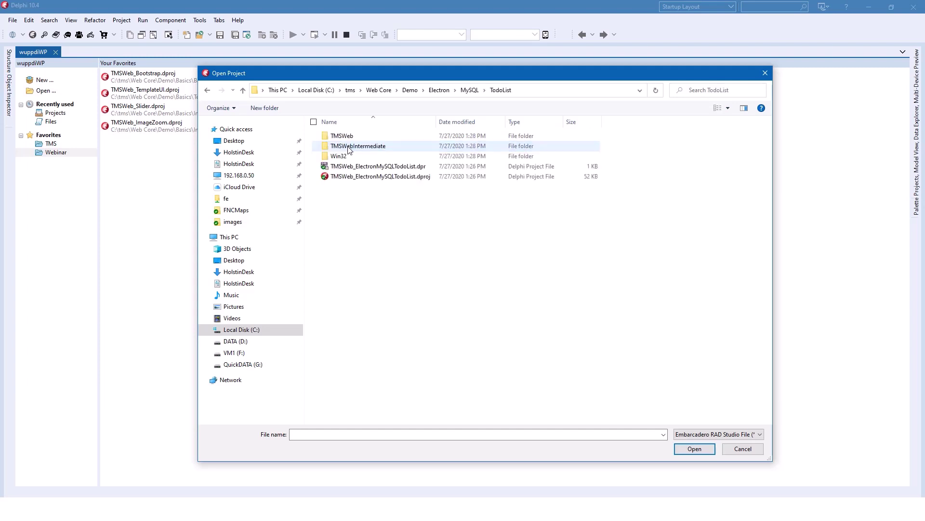
pyautogui.click(469, 90)
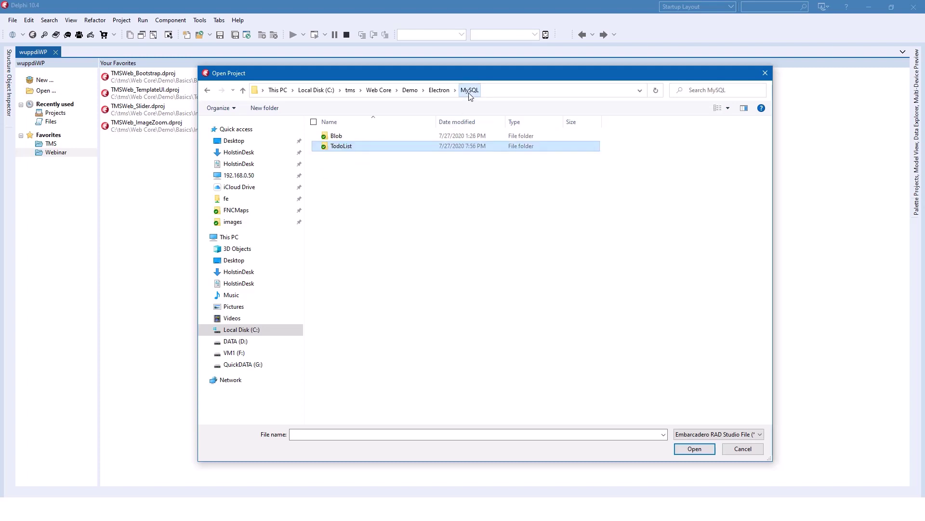
pyautogui.doubleClick(358, 149)
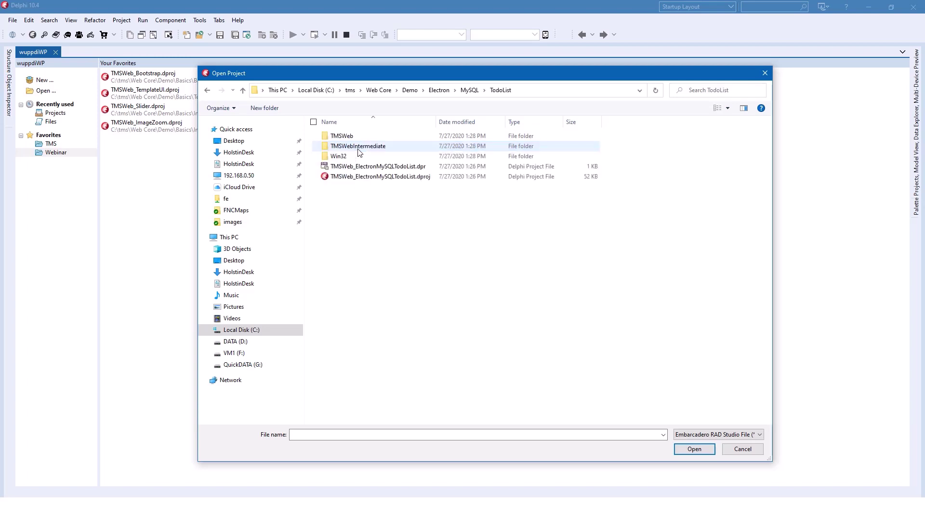
pyautogui.doubleClick(377, 166)
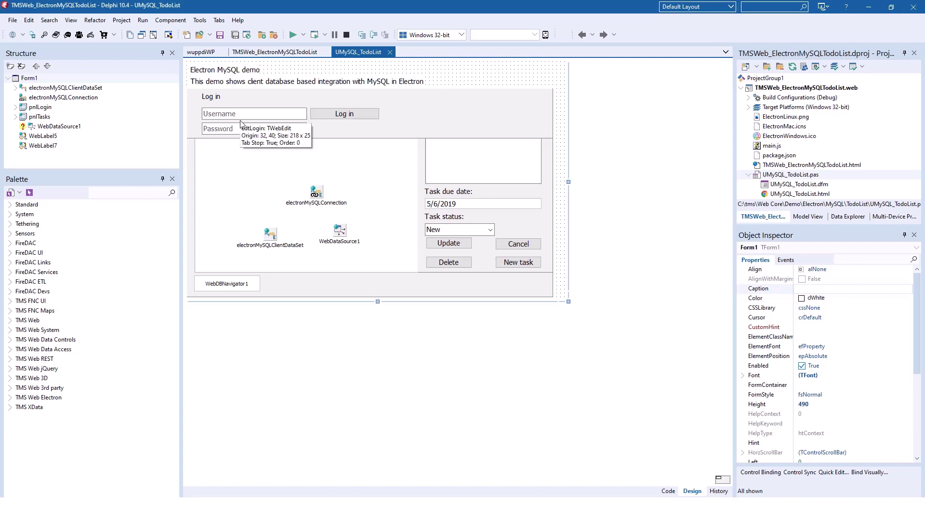
pyautogui.click(344, 114)
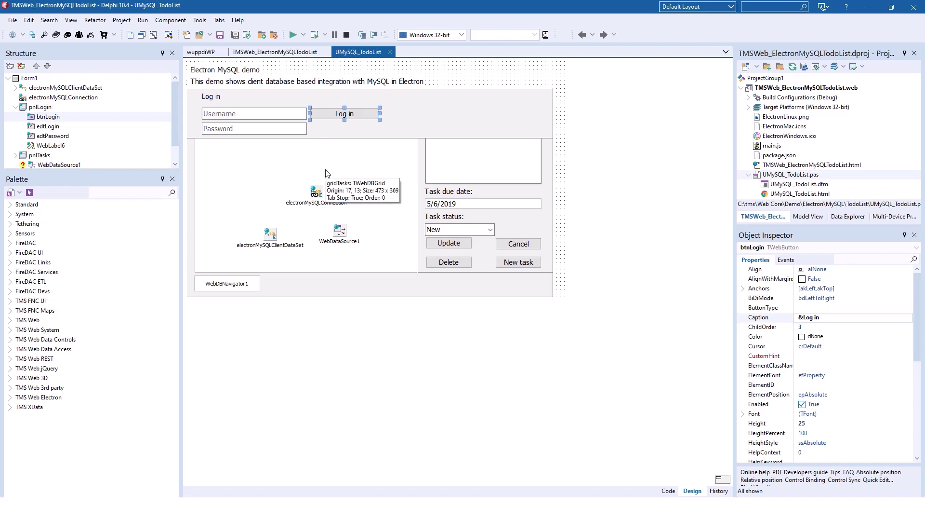
pyautogui.click(317, 192)
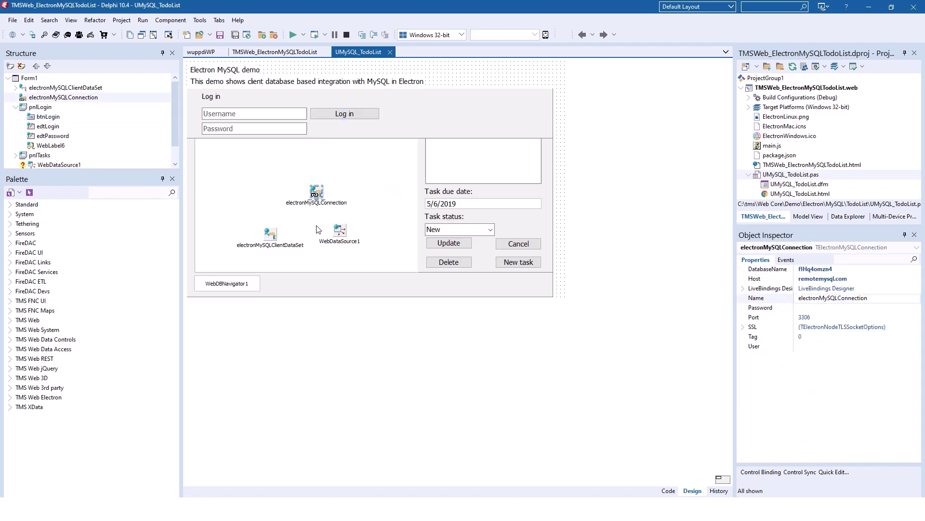
pyautogui.click(317, 195)
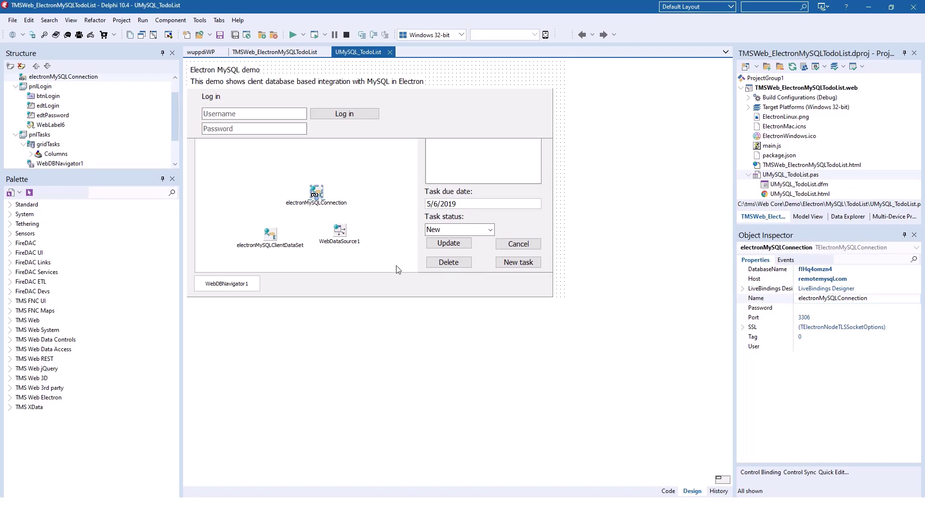
pyautogui.click(272, 235)
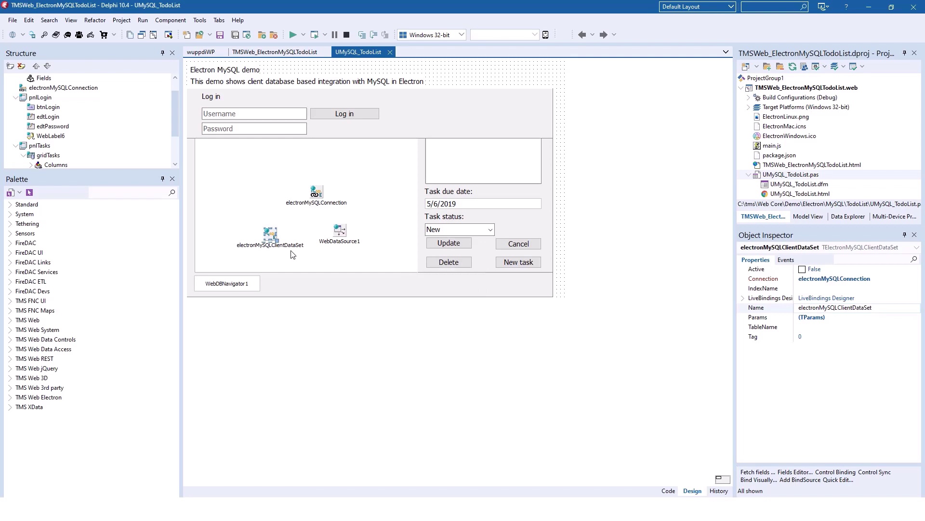
pyautogui.click(341, 232)
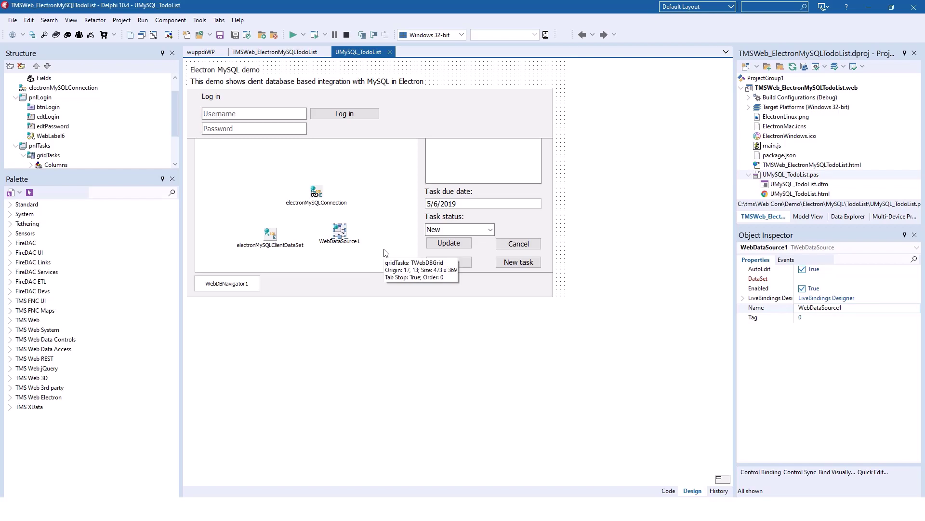
pyautogui.click(395, 197)
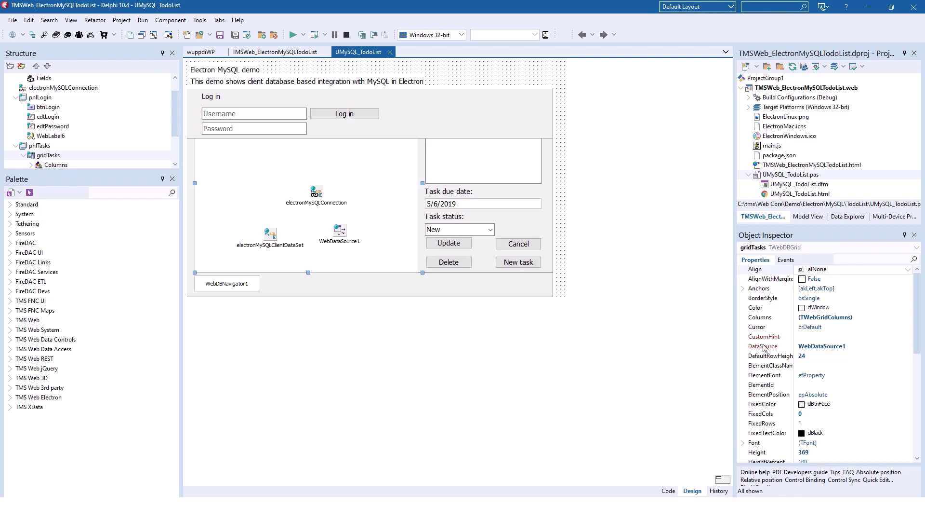
pyautogui.click(825, 347)
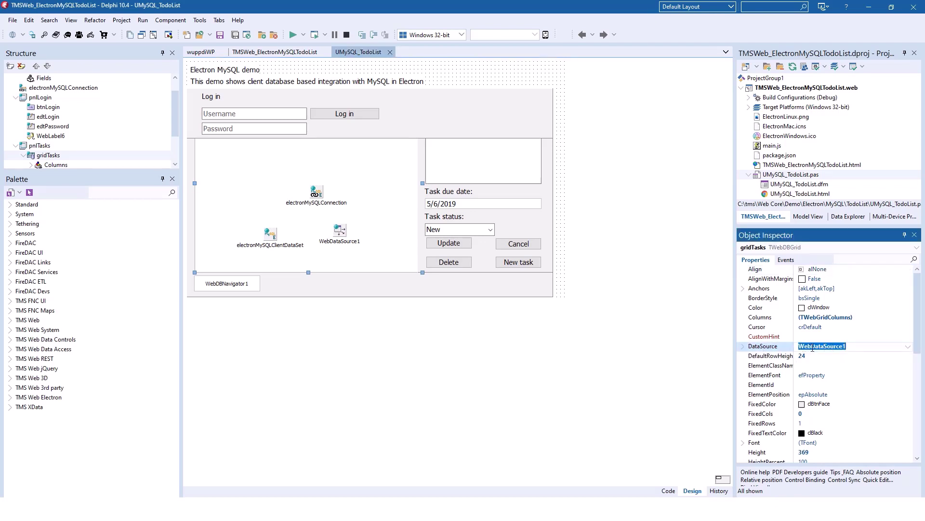
pyautogui.click(467, 206)
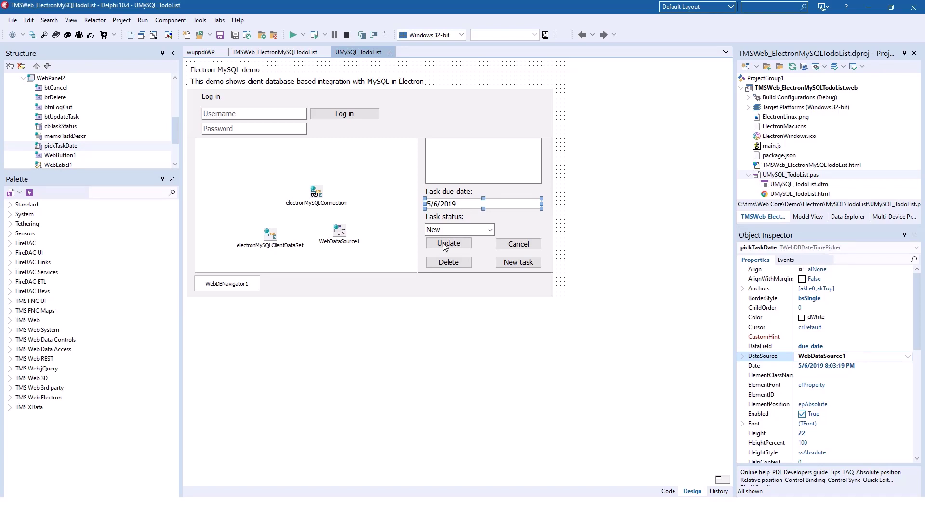
pyautogui.click(446, 231)
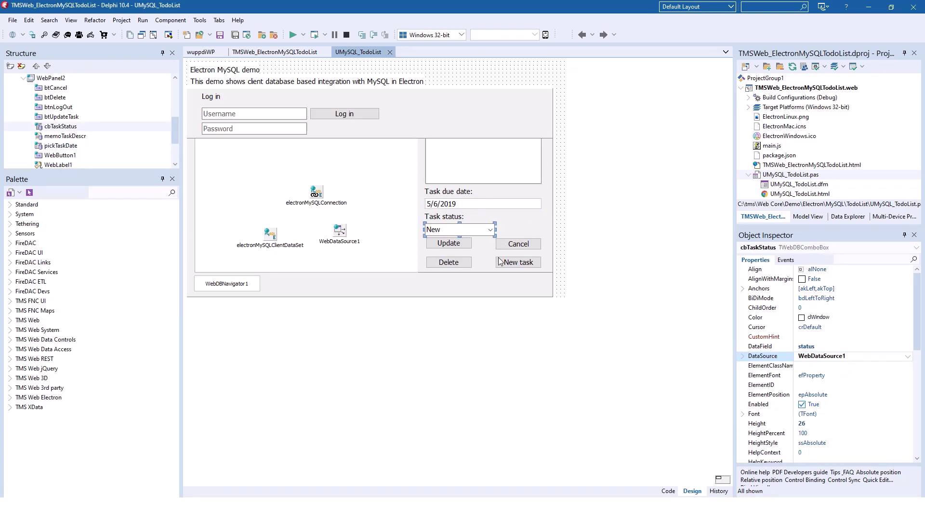
pyautogui.click(449, 177)
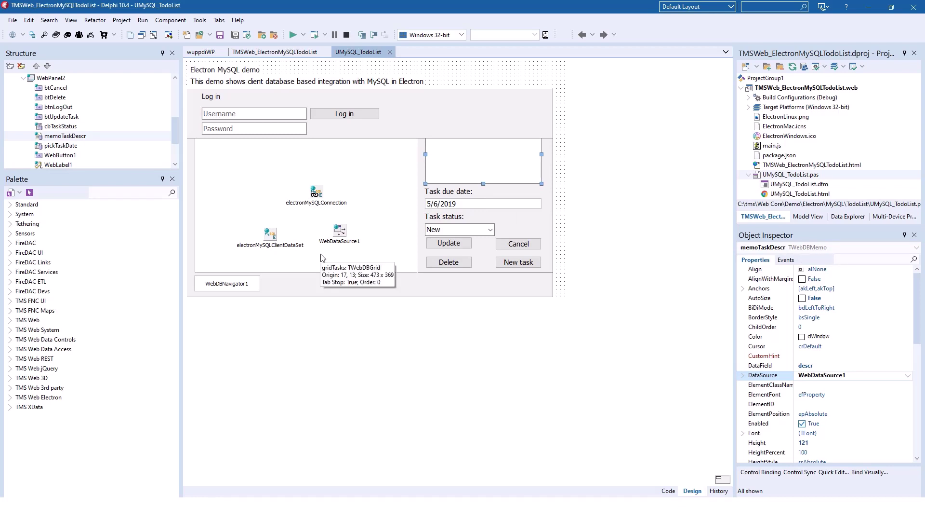
pyautogui.click(339, 231)
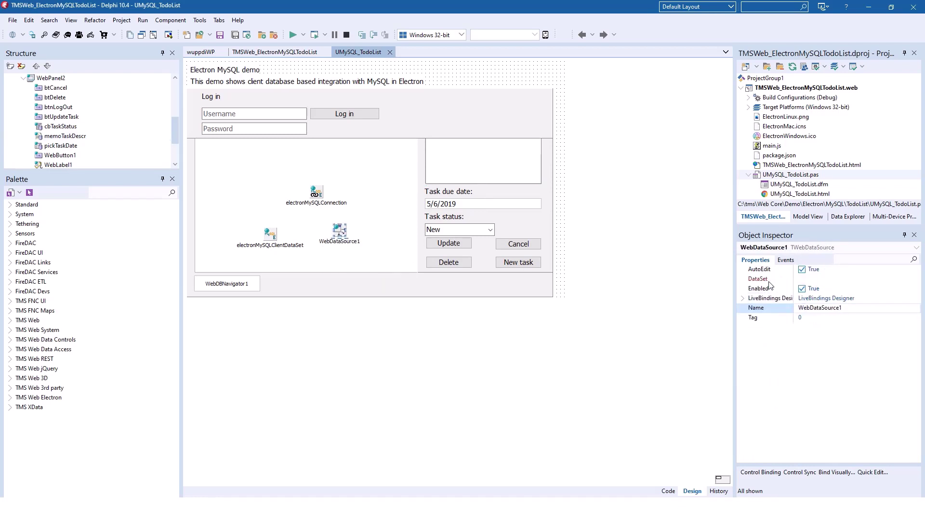
pyautogui.click(760, 279)
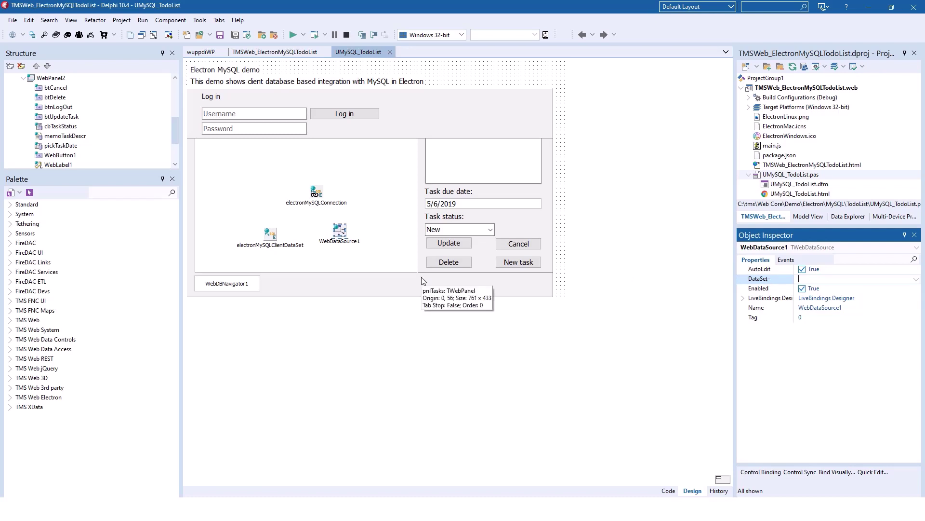
# Show the UMySQL_TodoList source and highlight 'tasks', DataSet and the startup client dataset
pyautogui.press('F12')
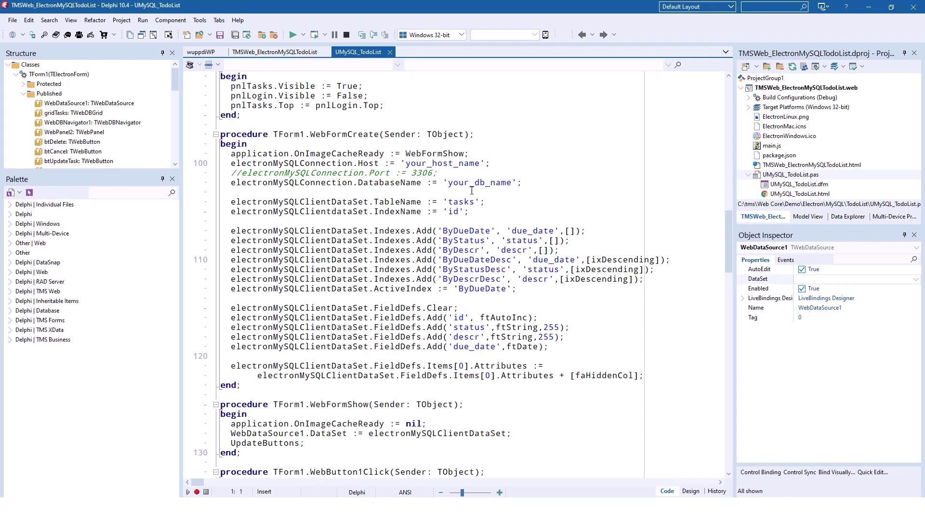
pyautogui.doubleClick(463, 202)
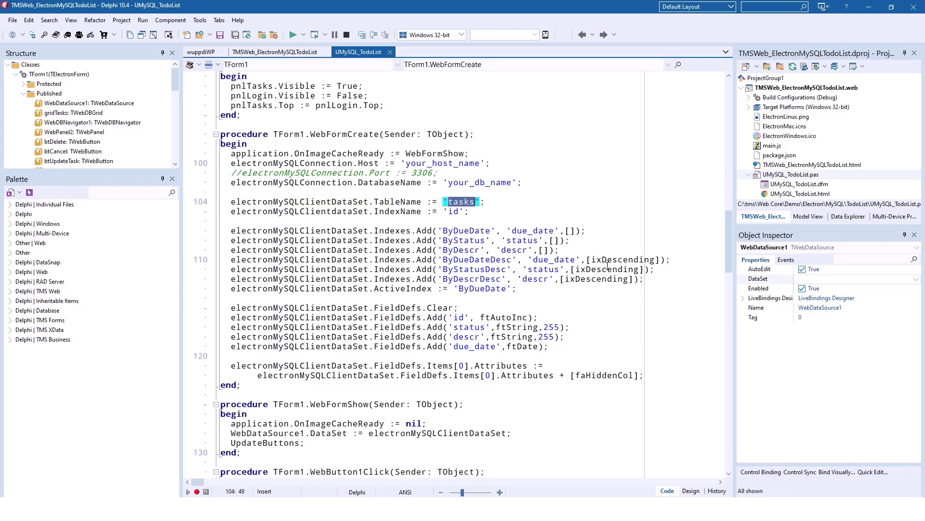
pyautogui.scroll(-3, 607, 269)
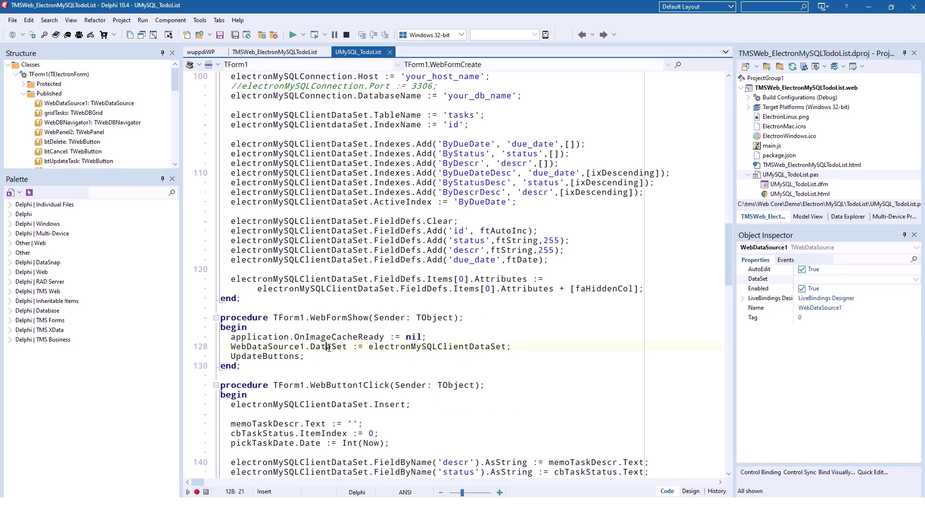
pyautogui.doubleClick(329, 346)
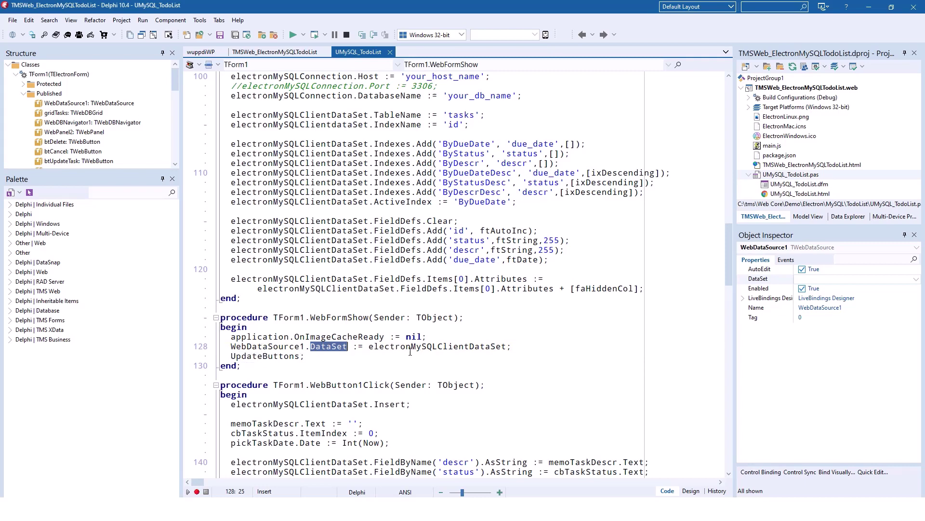
pyautogui.doubleClick(462, 346)
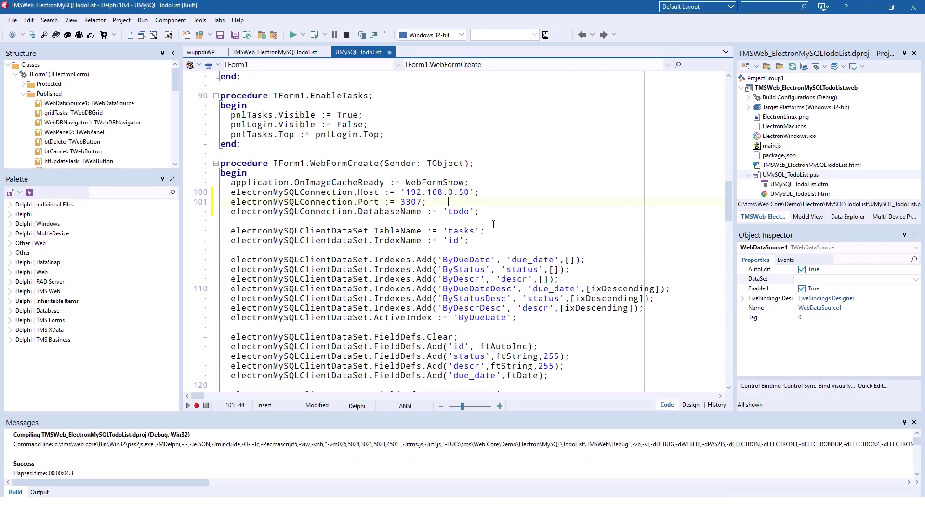
# Check port 3307 and the project tree, then run the Electron TodoList demo
pyautogui.doubleClick(411, 201)
pyautogui.click(750, 174)
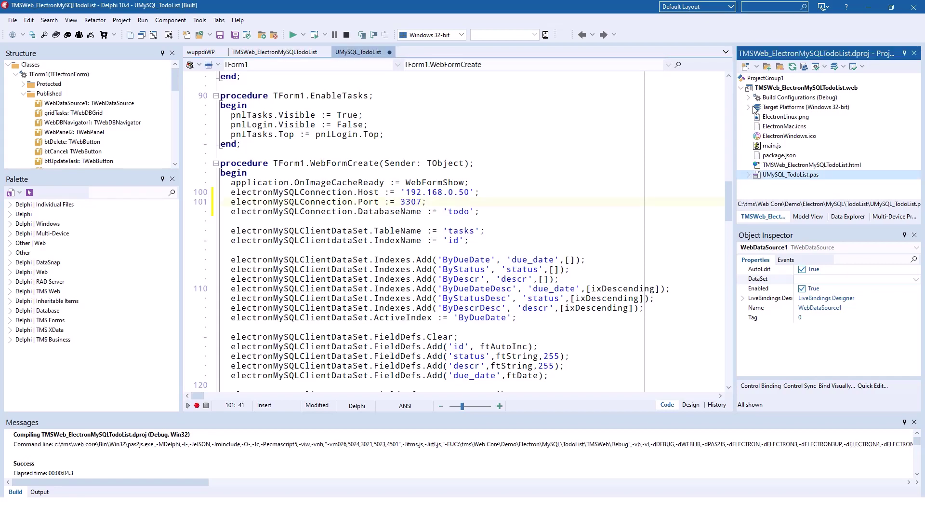
pyautogui.click(752, 98)
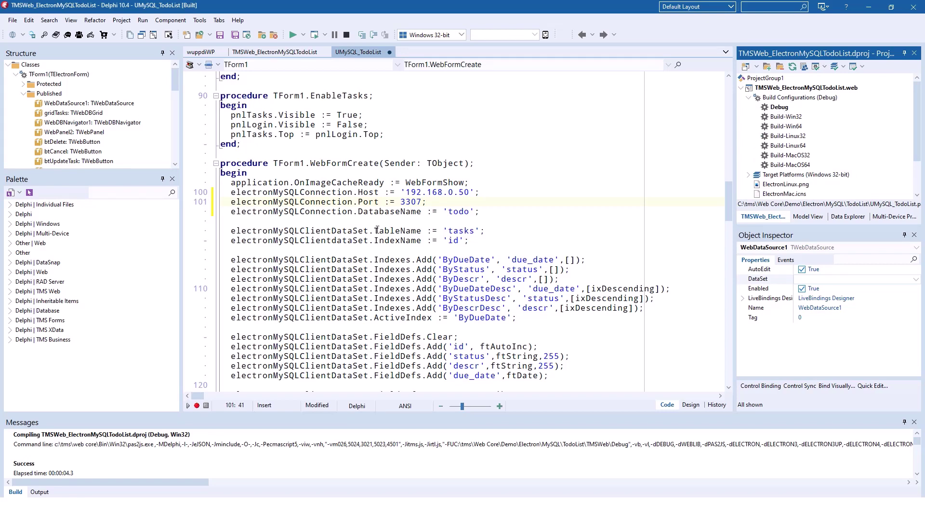
pyautogui.click(295, 37)
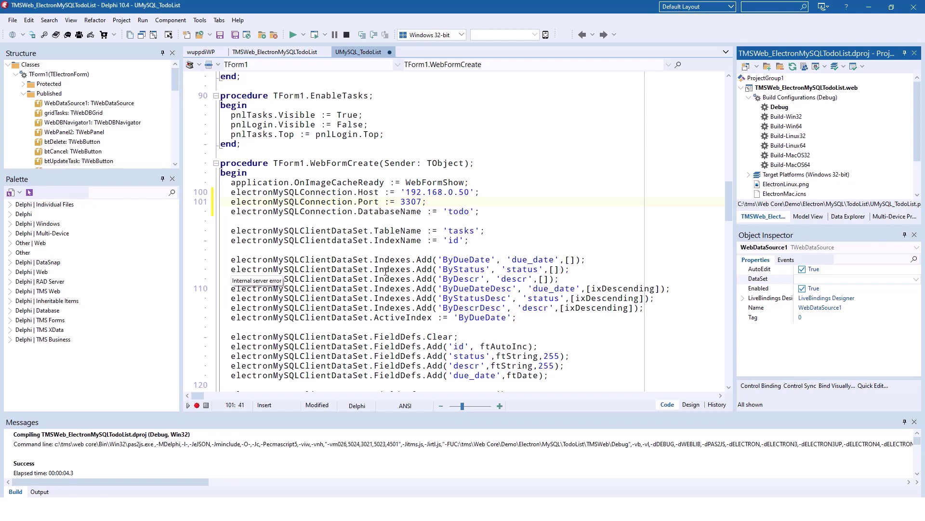
pyautogui.click(499, 240)
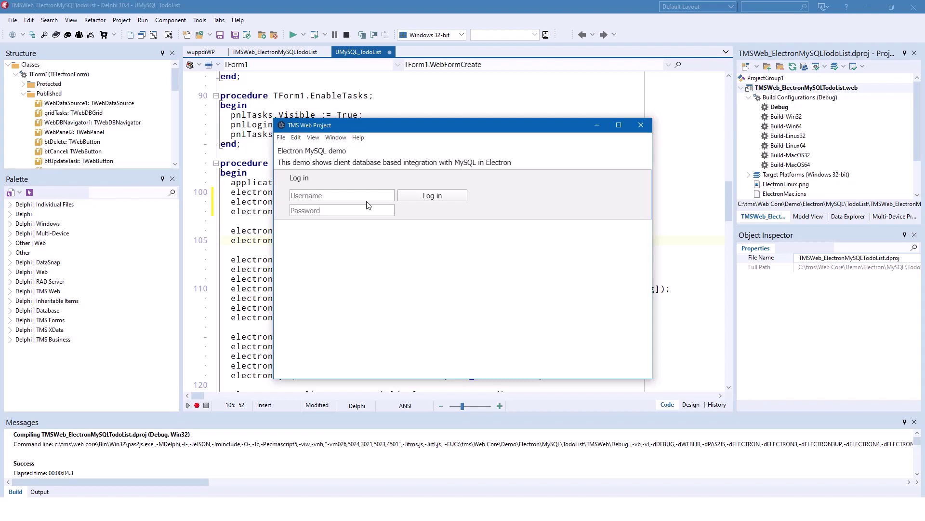
# Log in to the todo database as sysdba with its password
pyautogui.click(333, 197)
pyautogui.write('sysdba')
pyautogui.click(334, 212)
pyautogui.write('masterkey"[:6] if False else "master')
pyautogui.write('key')
pyautogui.click(434, 199)
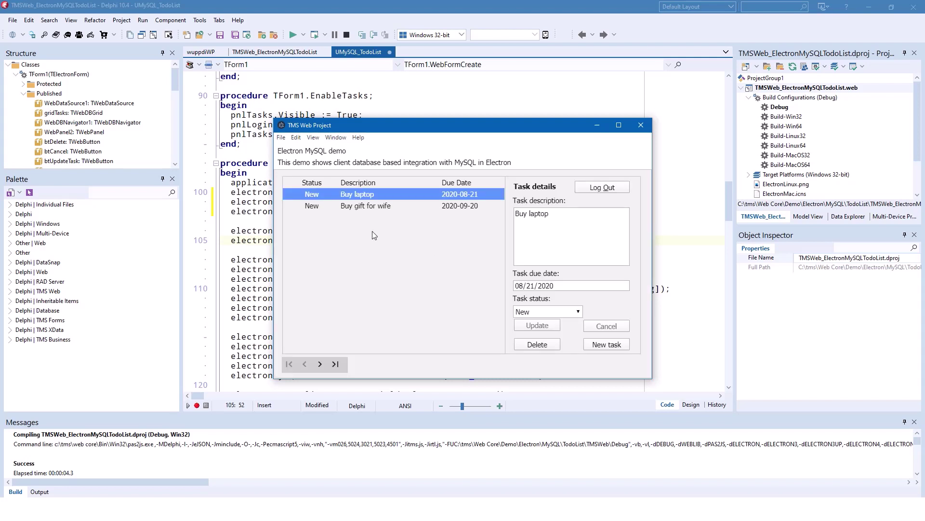
# Browse the existing tasks and add a new task described 'new task'
pyautogui.click(359, 207)
pyautogui.press('Up')
pyautogui.click(607, 345)
pyautogui.click(568, 236)
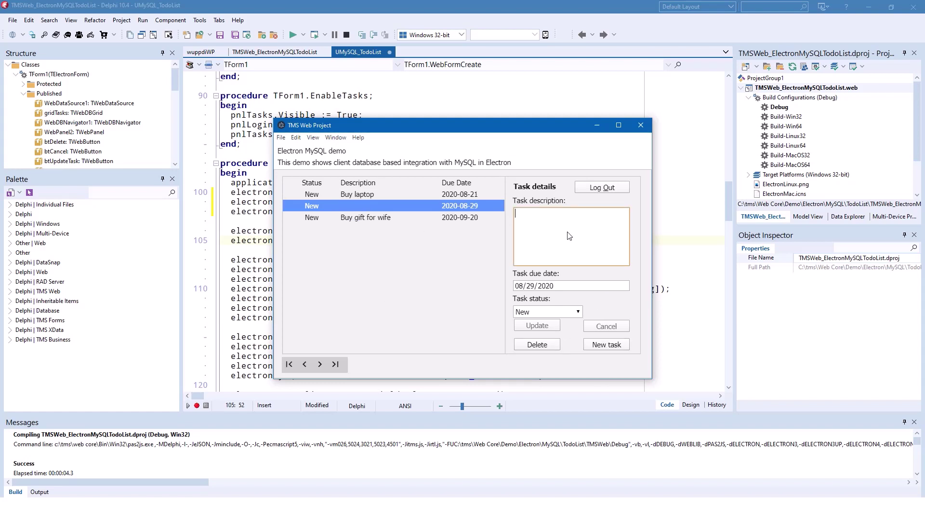
pyautogui.write('new task')
# Set the new task's due date to 08/30/2020 from the calendar
pyautogui.click(535, 286)
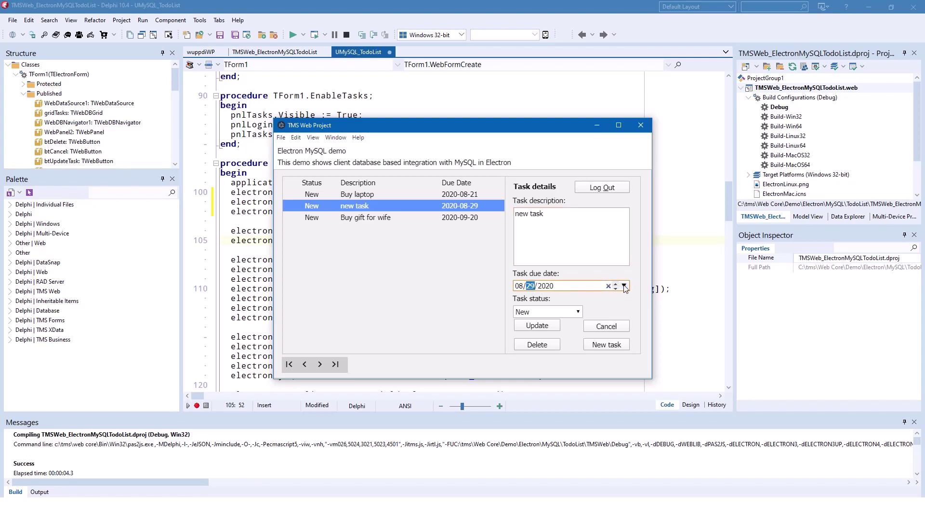
pyautogui.click(624, 286)
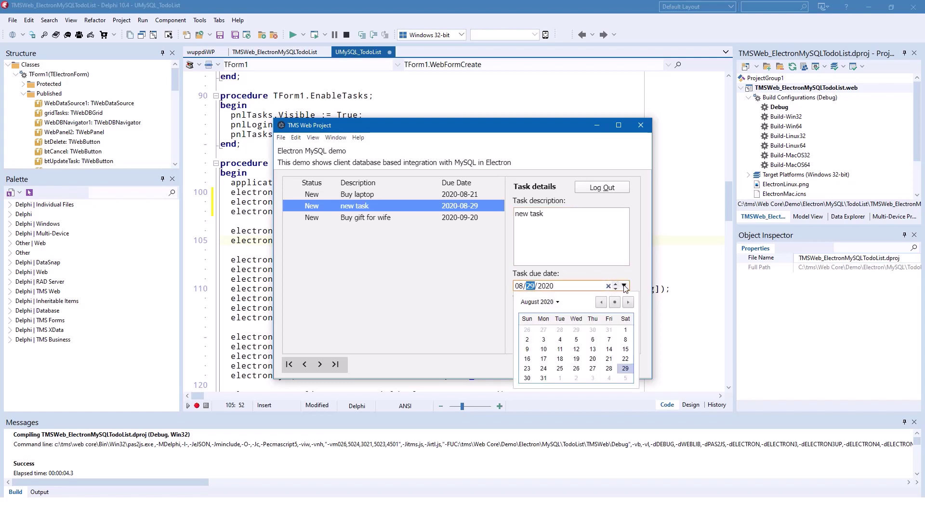
pyautogui.click(528, 377)
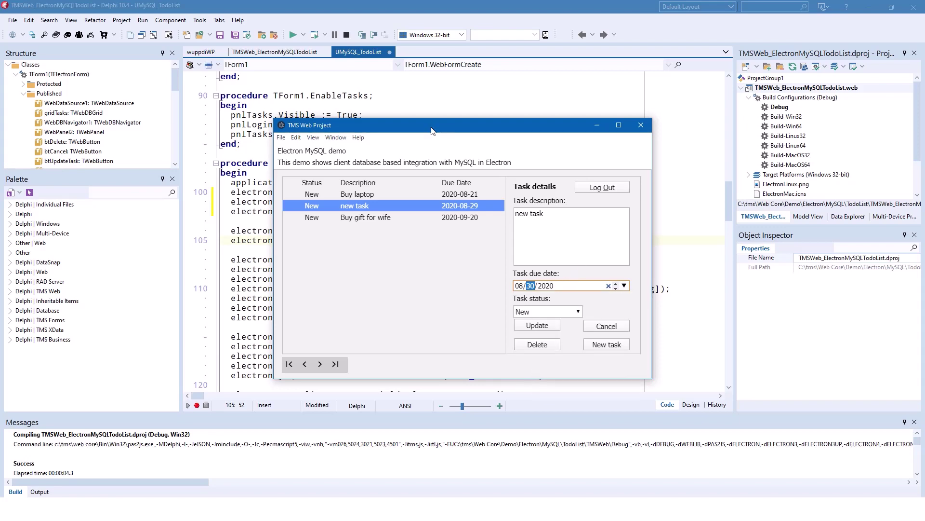
# Close the running demo app and mark the Insert call in the new task handler
pyautogui.moveTo(441, 127); pyautogui.dragTo(396, 146)
pyautogui.click(598, 145)
pyautogui.scroll(-3, 374, 263)
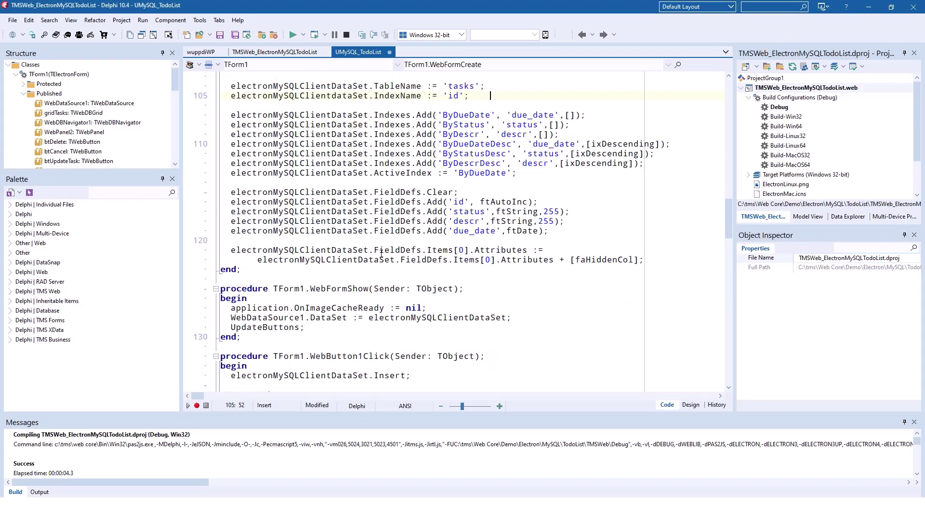
pyautogui.scroll(-3, 375, 262)
pyautogui.scroll(1, 374, 262)
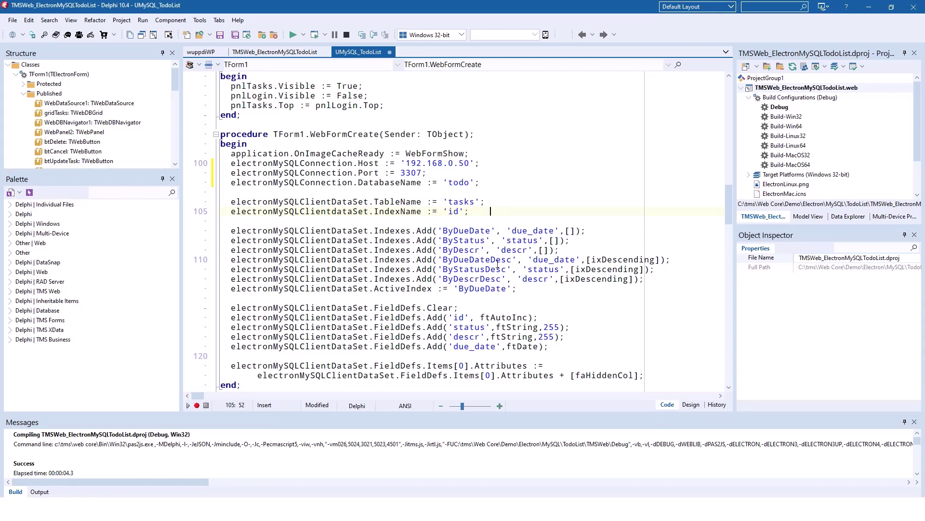
pyautogui.scroll(-3, 416, 268)
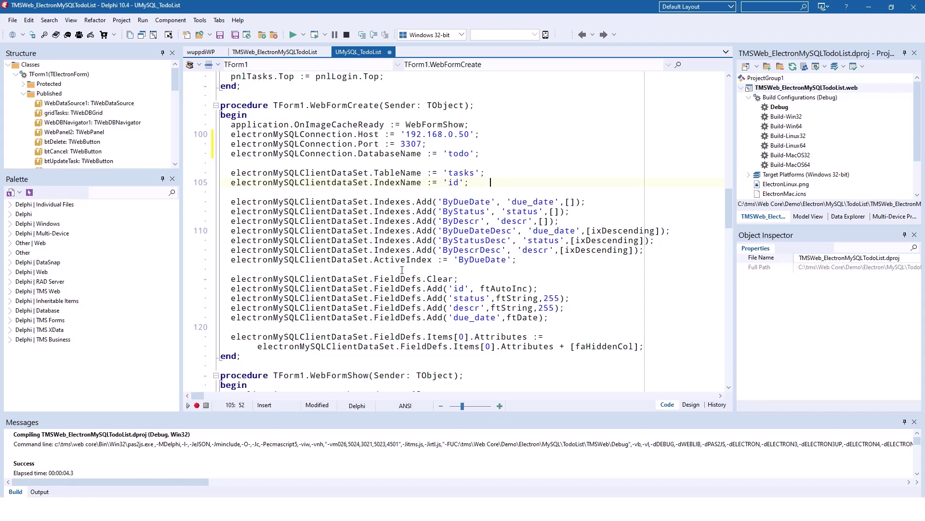
pyautogui.scroll(-5, 417, 268)
pyautogui.scroll(-3, 403, 274)
pyautogui.scroll(-3, 402, 274)
pyautogui.scroll(-3, 402, 274)
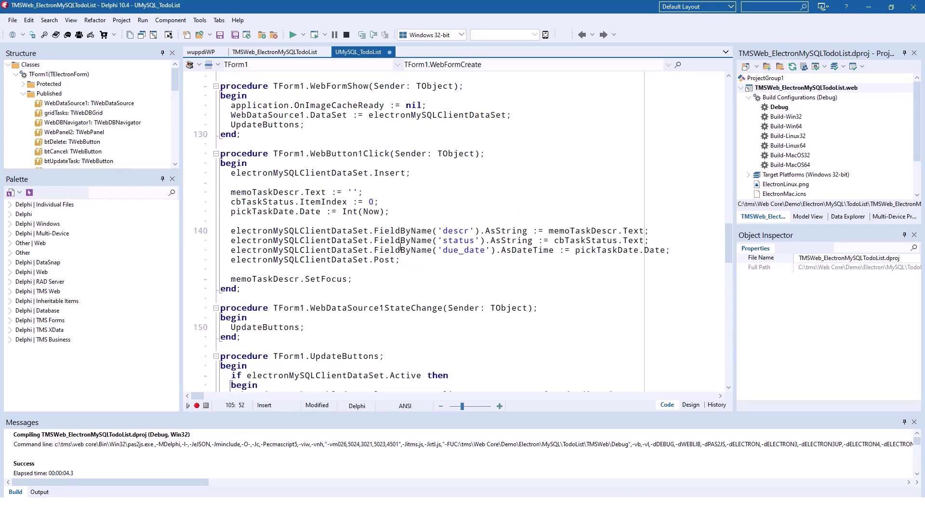
pyautogui.scroll(-3, 400, 243)
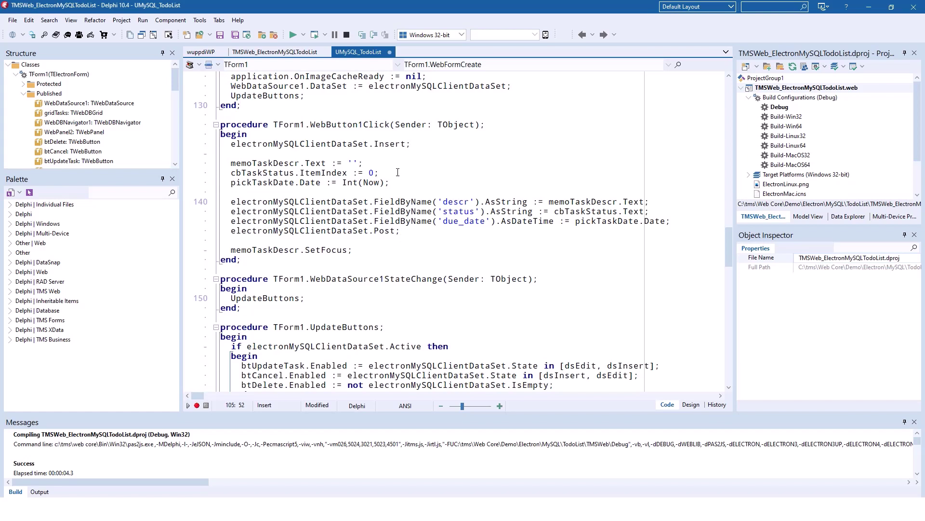
pyautogui.doubleClick(391, 144)
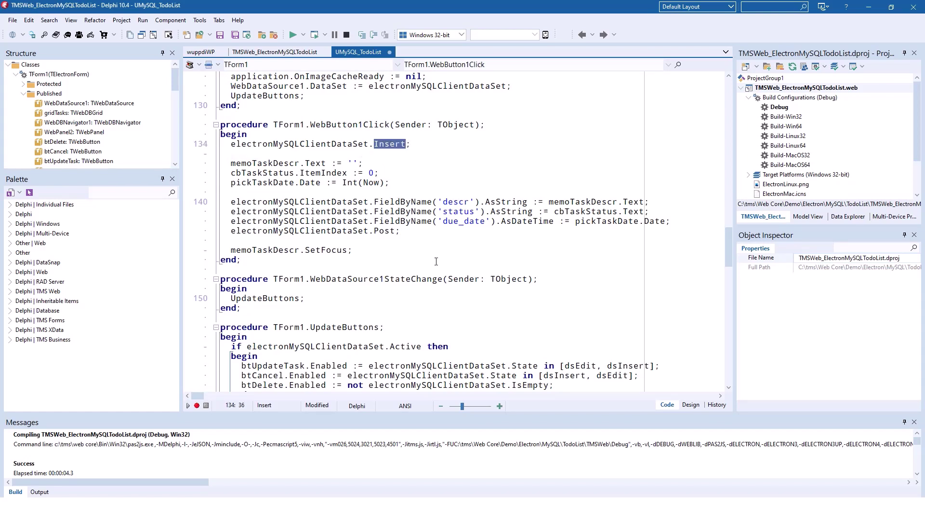
pyautogui.scroll(-5, 434, 335)
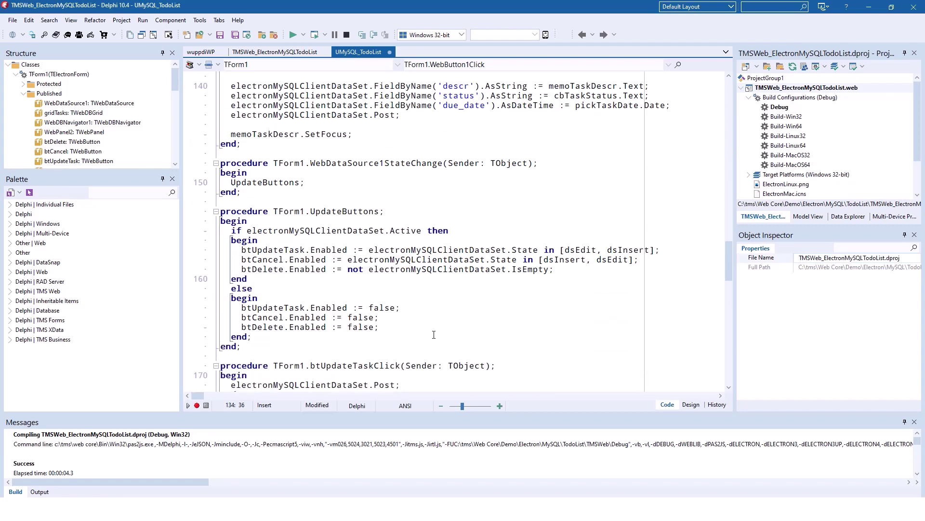
pyautogui.scroll(-5, 434, 335)
pyautogui.scroll(-5, 434, 335)
pyautogui.scroll(-5, 434, 335)
pyautogui.scroll(-4, 431, 334)
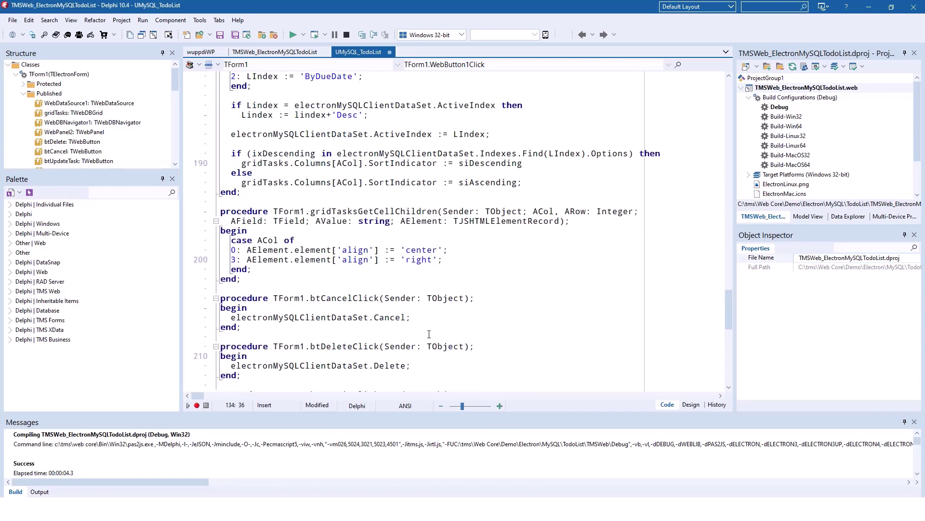
# Mark the Delete, Cancel and Post calls in their button handlers
pyautogui.doubleClick(385, 337)
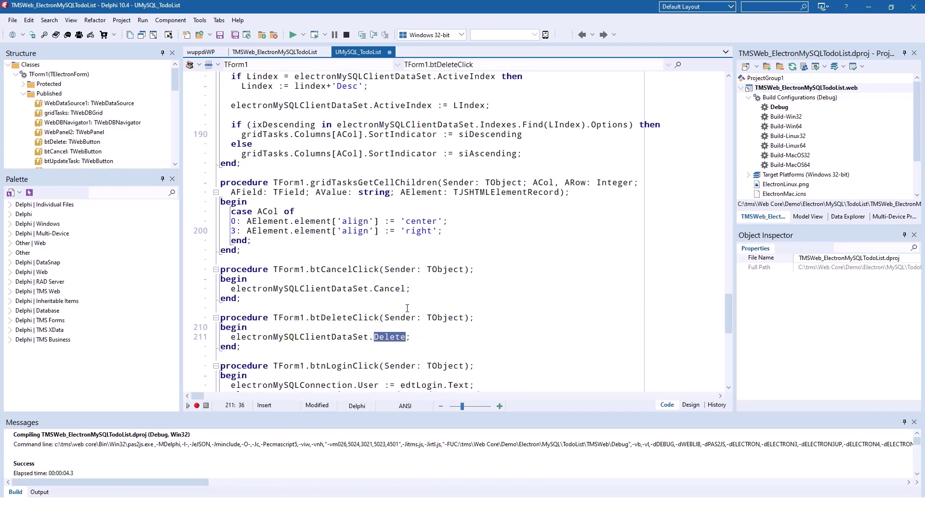
pyautogui.doubleClick(389, 289)
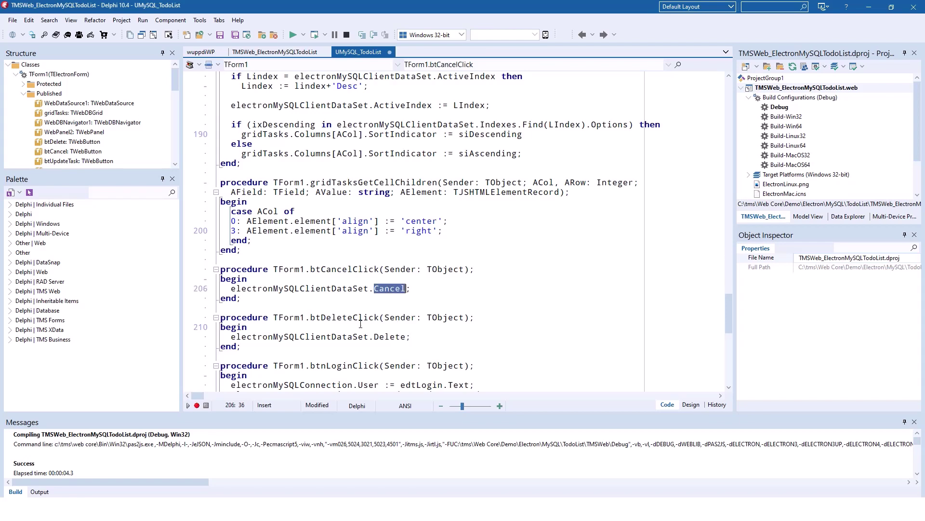
pyautogui.scroll(5, 389, 288)
pyautogui.scroll(5, 390, 289)
pyautogui.click(389, 174)
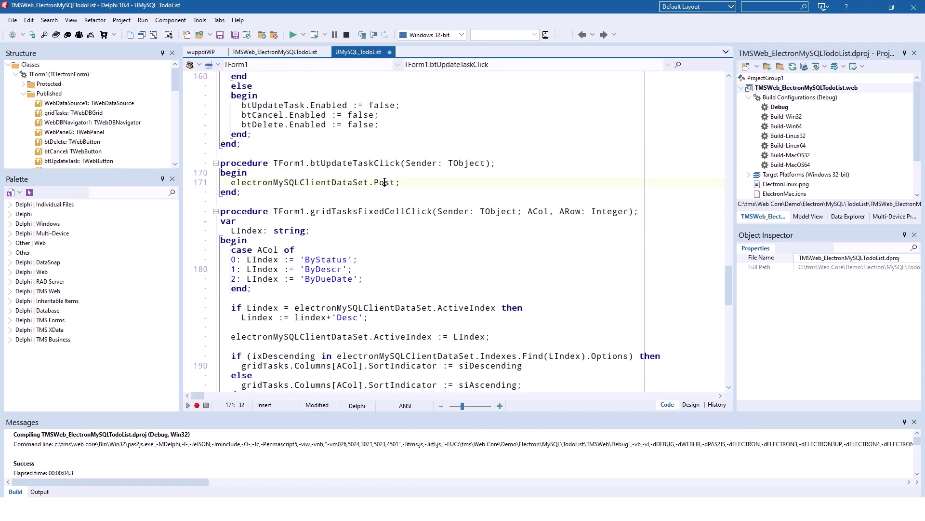
pyautogui.doubleClick(385, 182)
# Switch to Design view and select WebDBNavigator1, bound to WebDataSource1
pyautogui.press('F12')
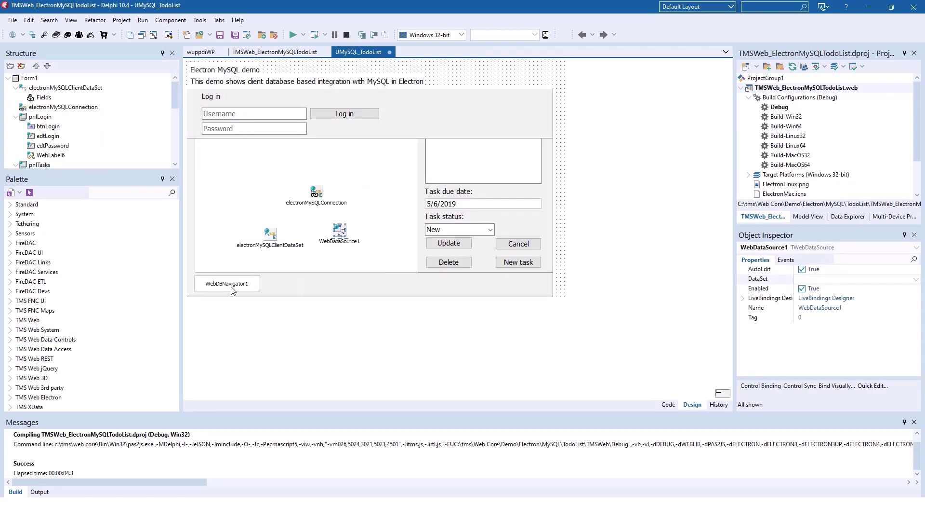
pyautogui.click(232, 284)
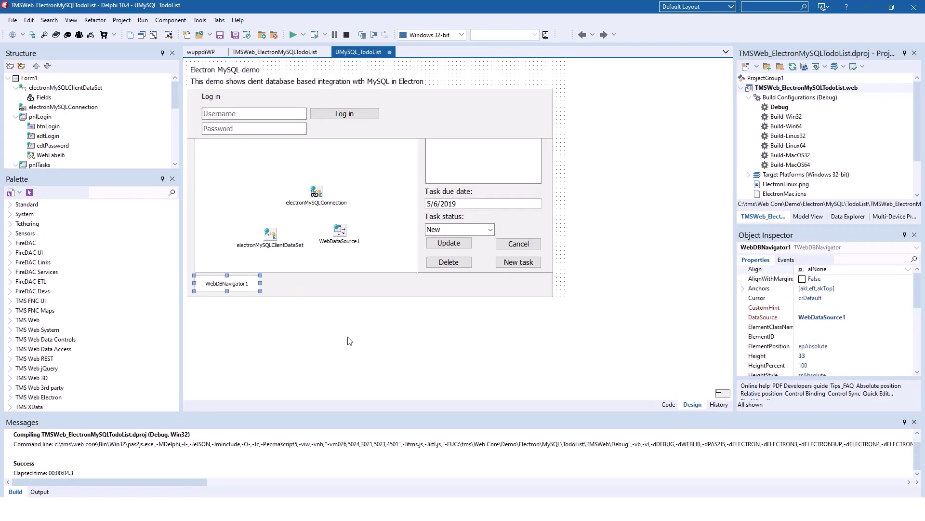